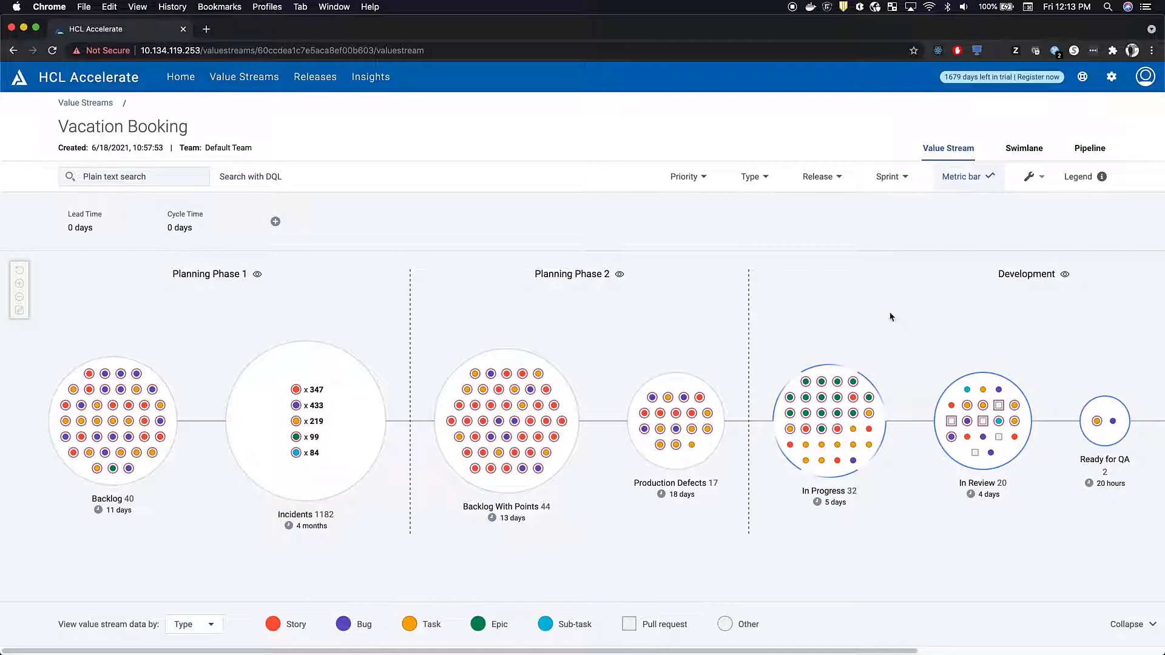
Download the Vacation Booking value stream map and switch to its Vacation Booking-vsm.json file in Visual Studio Code
{"action": "left_click", "coordinate": [1030, 176]}
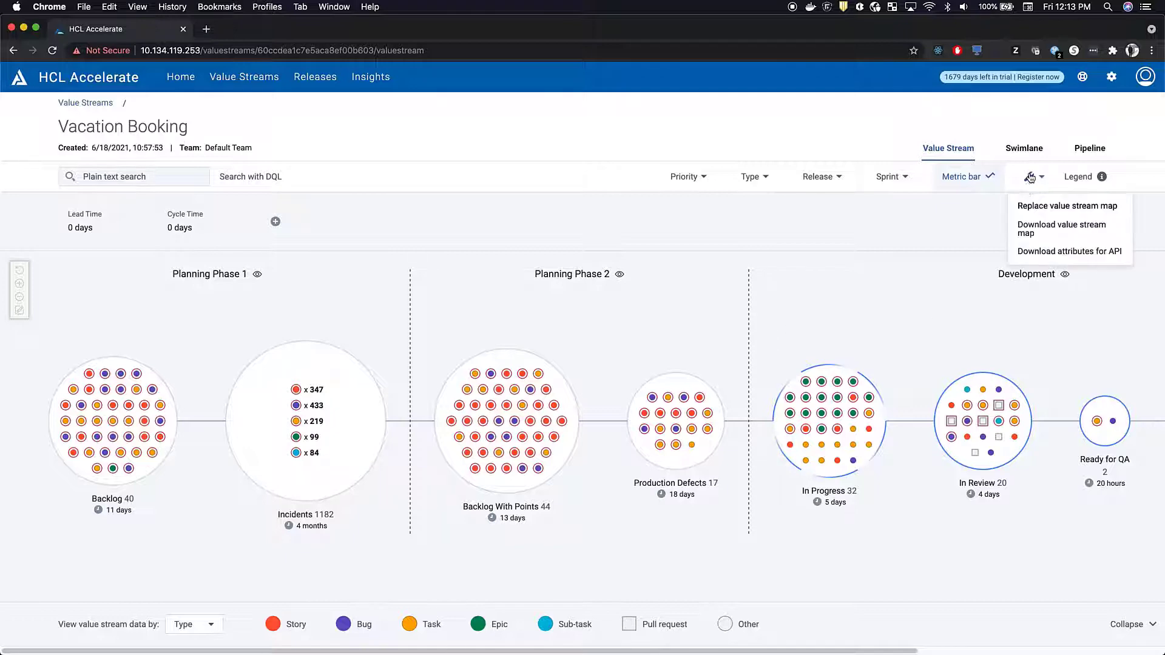
{"action": "left_click", "coordinate": [1025, 232]}
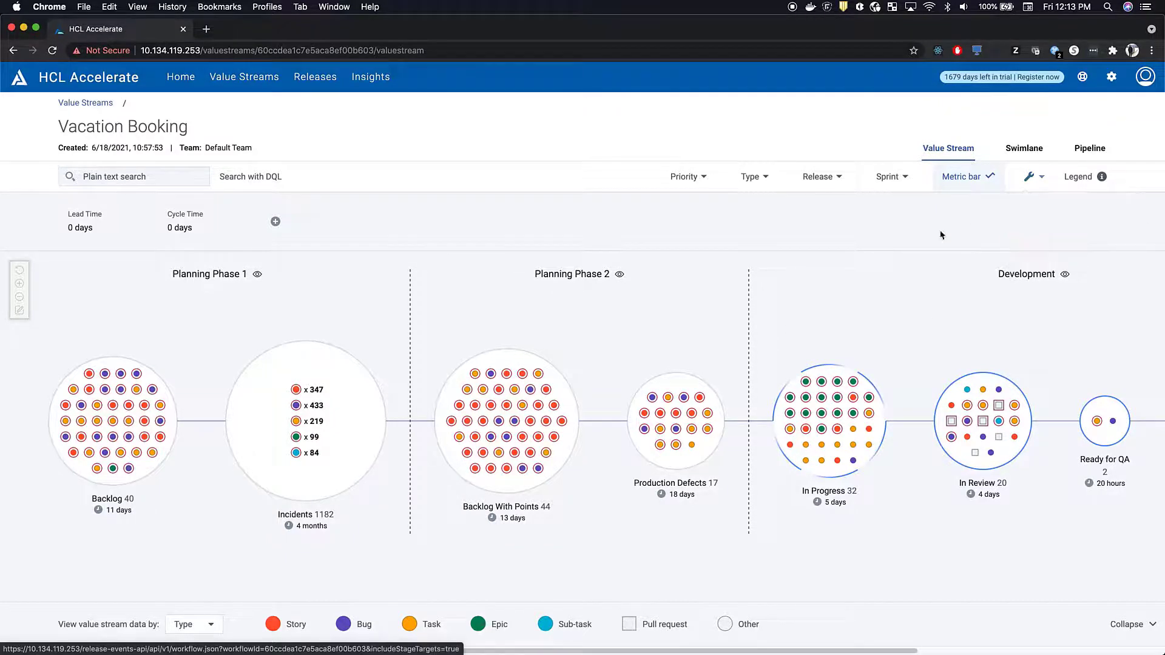
{"action": "key", "text": "ctrl+Up"}
{"action": "left_click", "coordinate": [262, 165]}
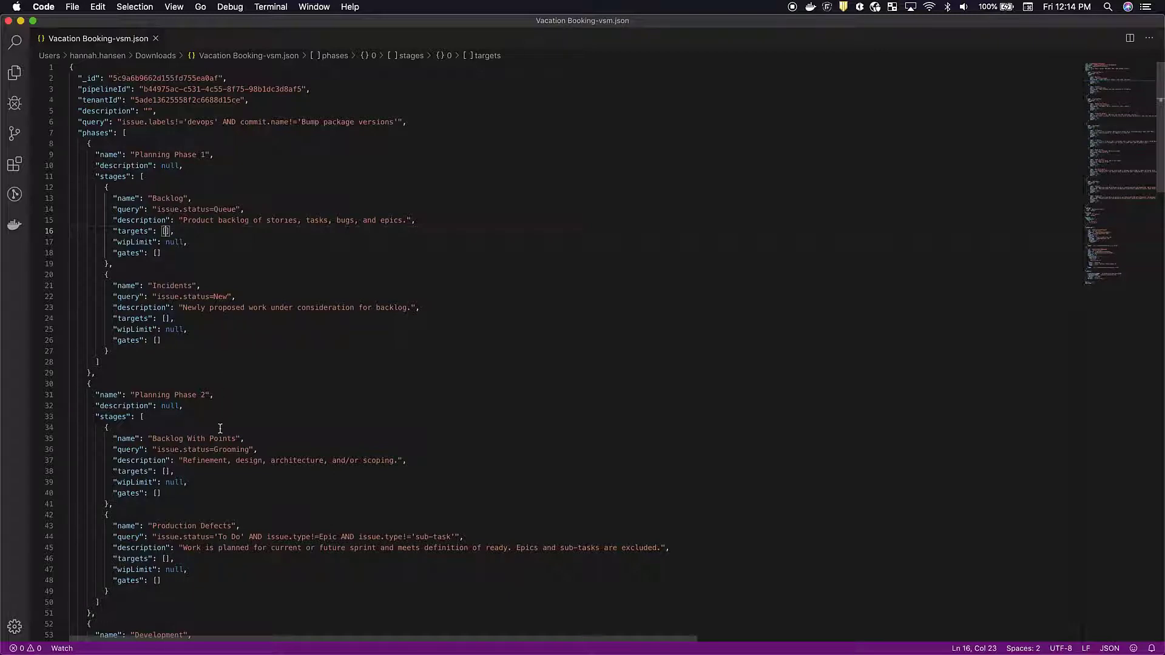
Set the targets of the Backlog stage to "Backlog With Points", reusing the stage name from Planning Phase 2
{"action": "left_click_drag", "start_coordinate": [236, 438], "coordinate": [152, 438]}
{"action": "key", "text": "cmd+c"}
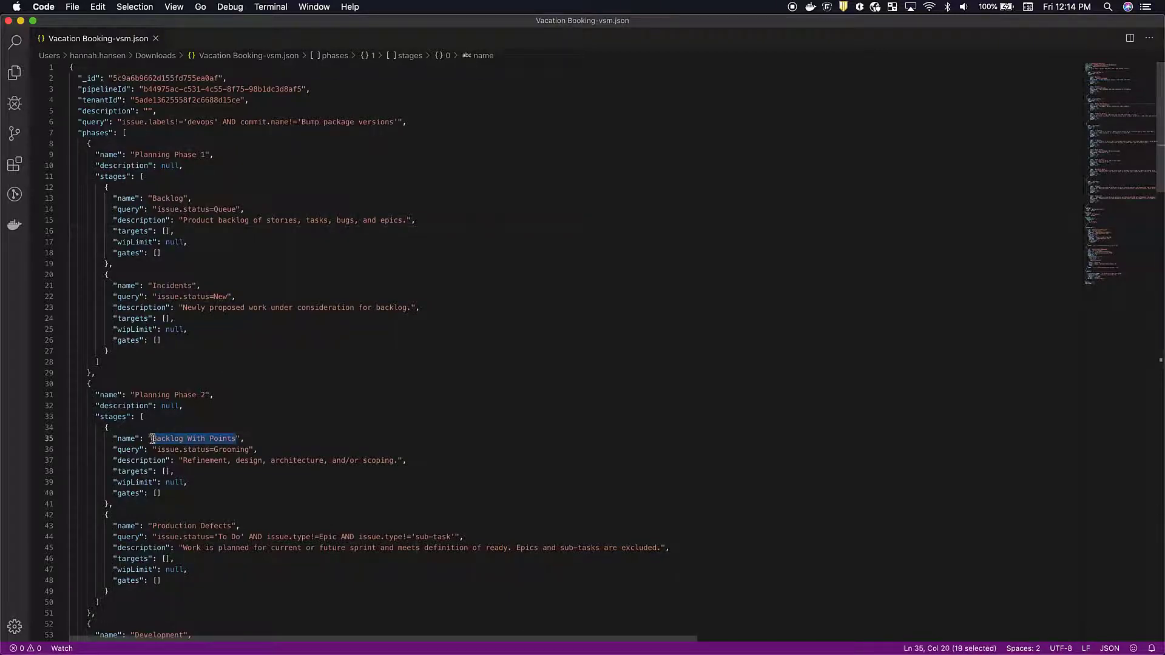
{"action": "left_click", "coordinate": [165, 231]}
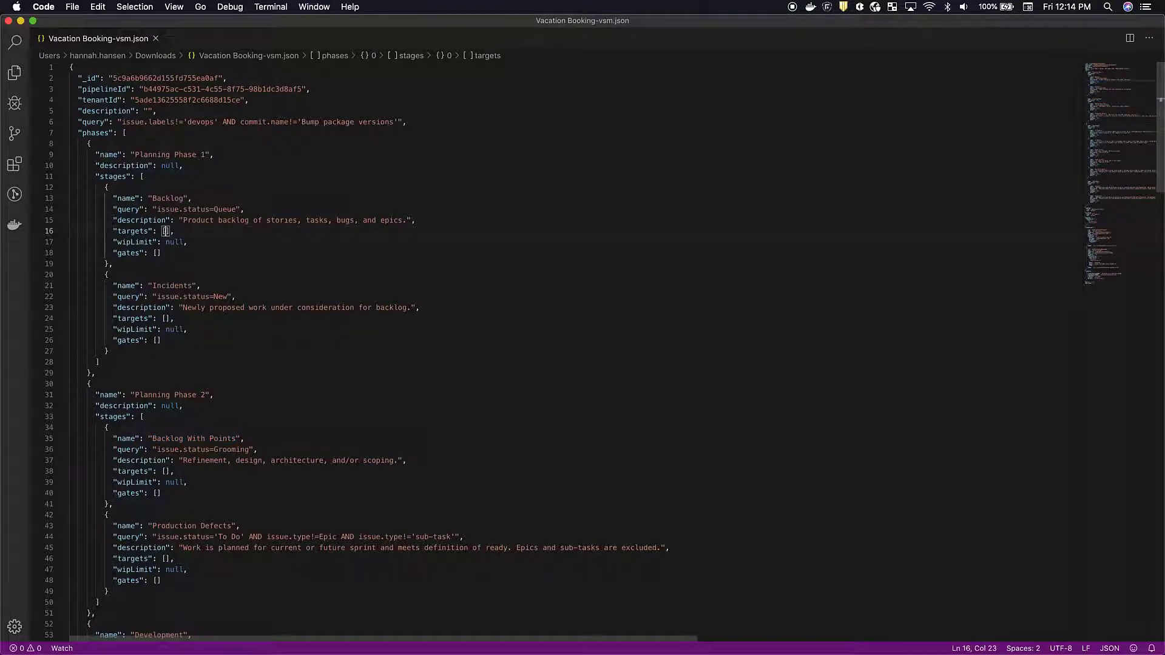
{"action": "type", "text": "\""}
{"action": "key", "text": "cmd+v"}
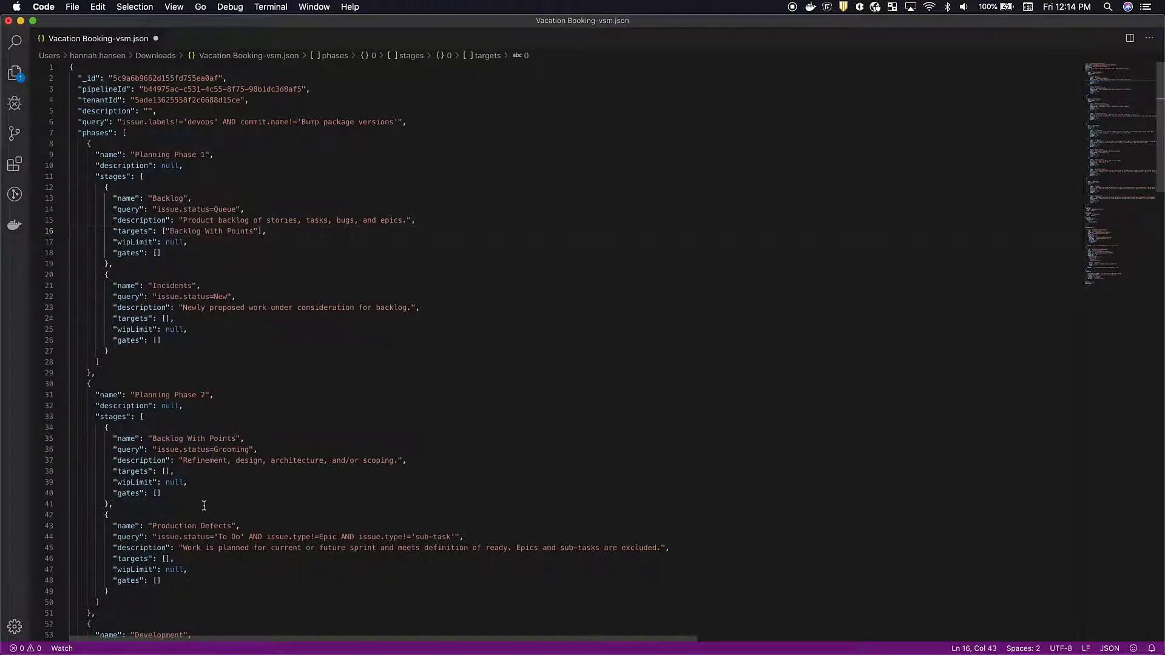
Set the targets of the Incidents stage to "Production Defects"
{"action": "left_click_drag", "start_coordinate": [235, 526], "coordinate": [148, 525]}
{"action": "key", "text": "cmd+c"}
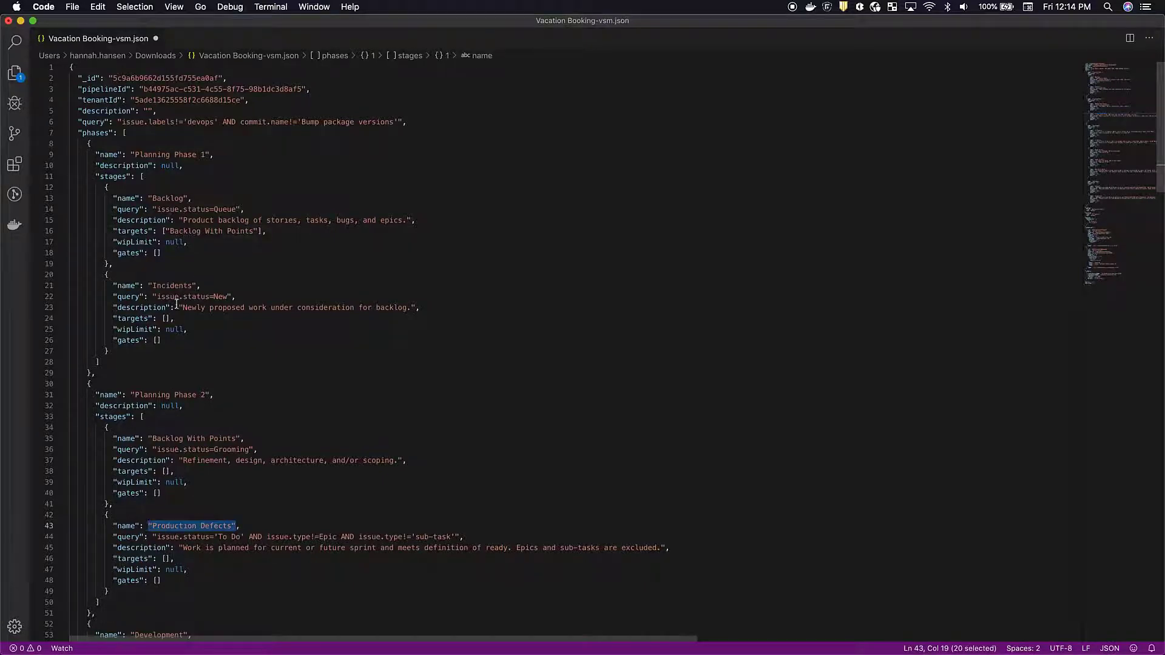
{"action": "left_click", "coordinate": [164, 318]}
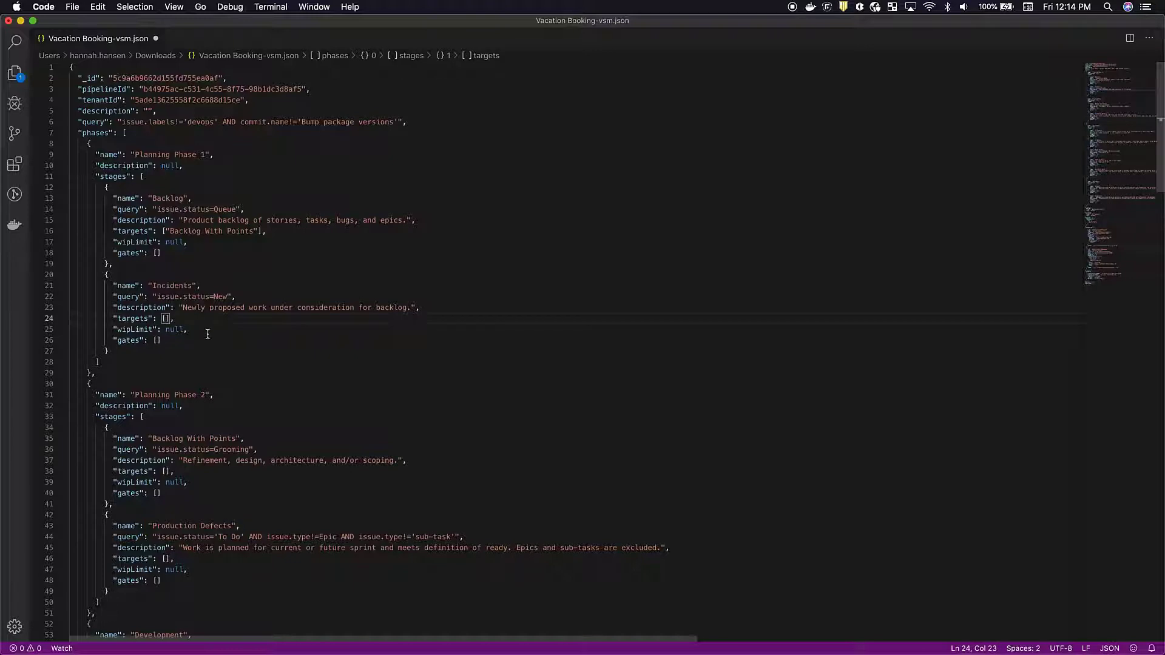
{"action": "key", "text": "cmd+v"}
Set the targets of both the Backlog With Points and Production Defects stages to "In Progress" and save the file
{"action": "scroll", "coordinate": [302, 501], "scroll_direction": "down", "scroll_amount": 3}
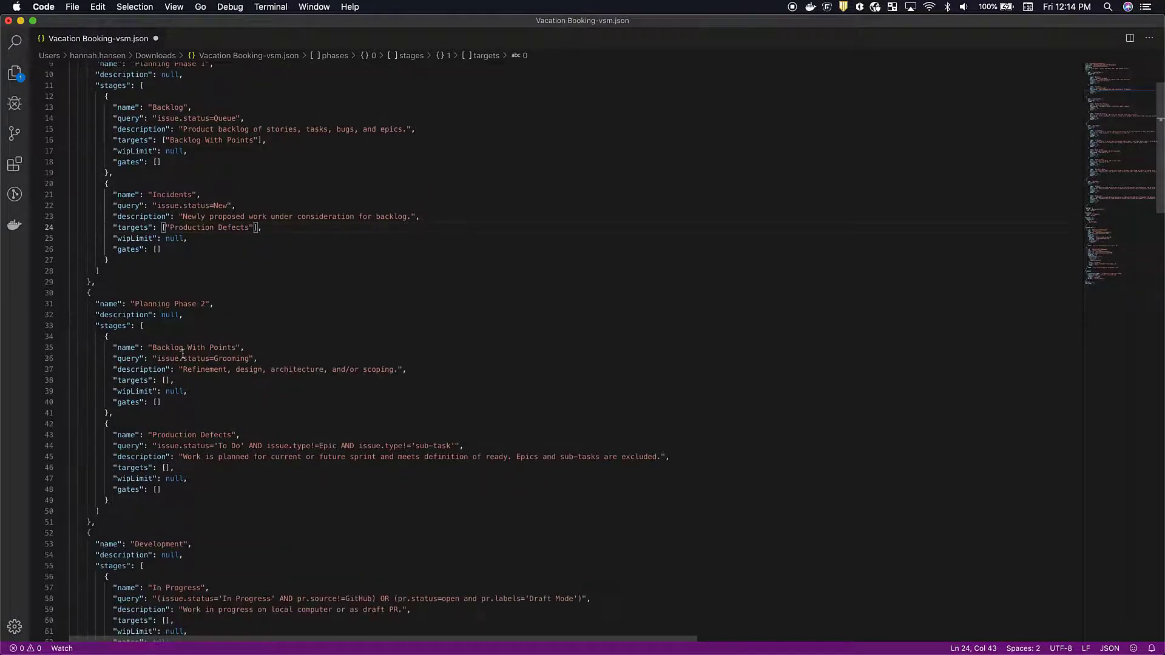
{"action": "scroll", "coordinate": [190, 546], "scroll_direction": "down", "scroll_amount": 3}
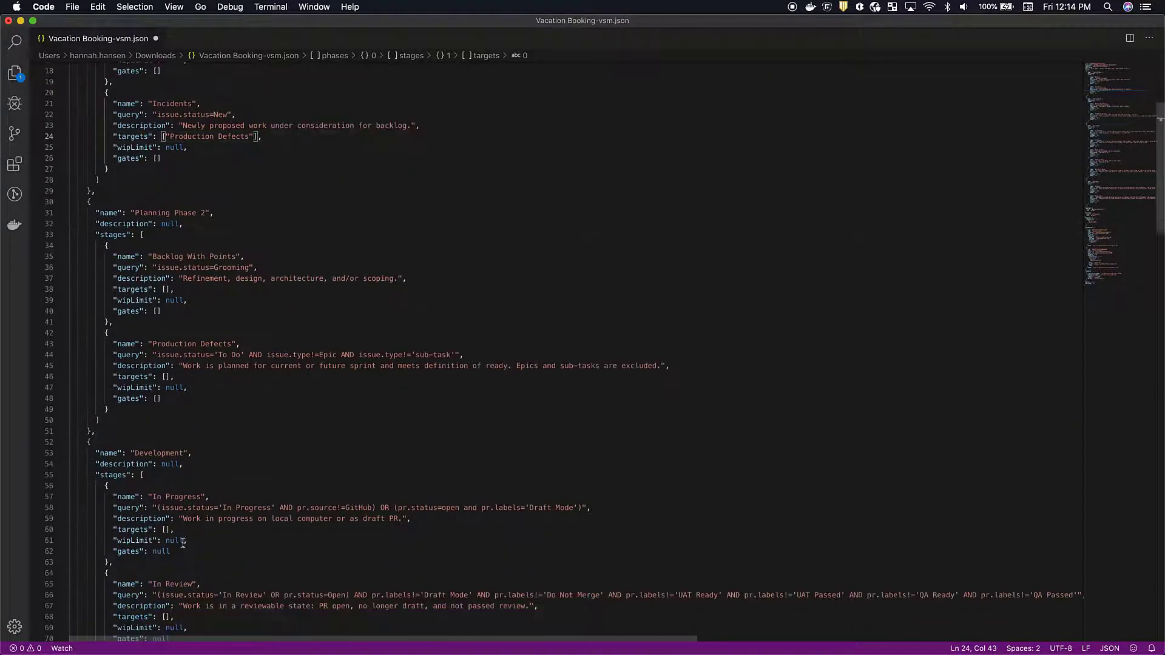
{"action": "left_click_drag", "start_coordinate": [205, 496], "coordinate": [148, 497]}
{"action": "key", "text": "super+c"}
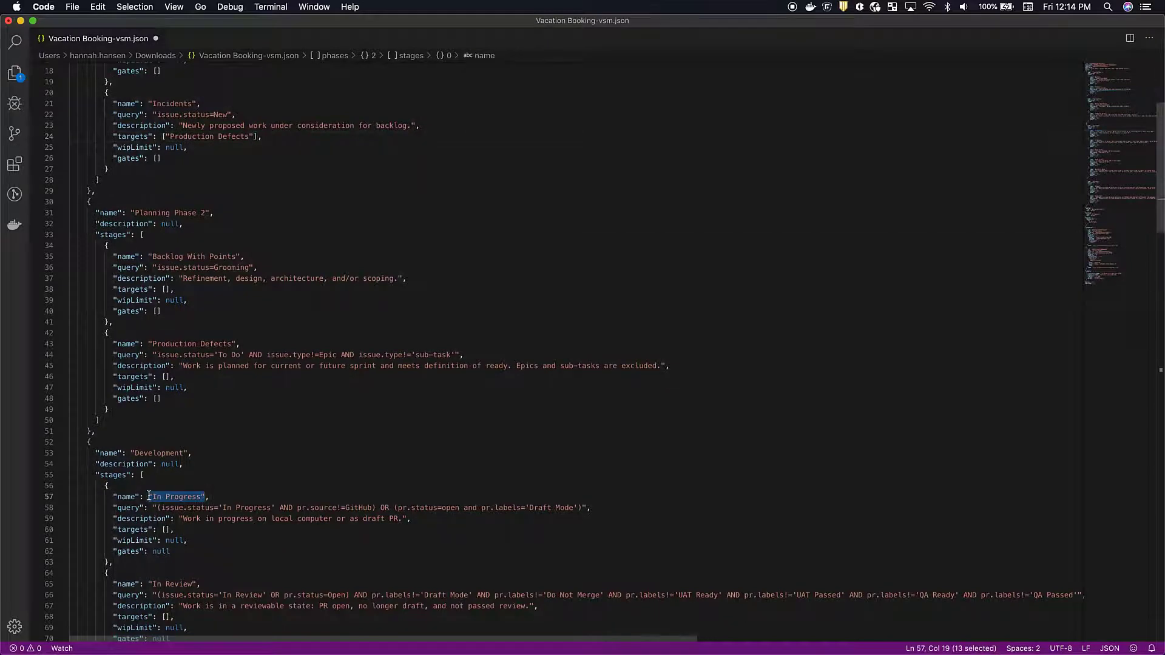
{"action": "left_click", "coordinate": [160, 289]}
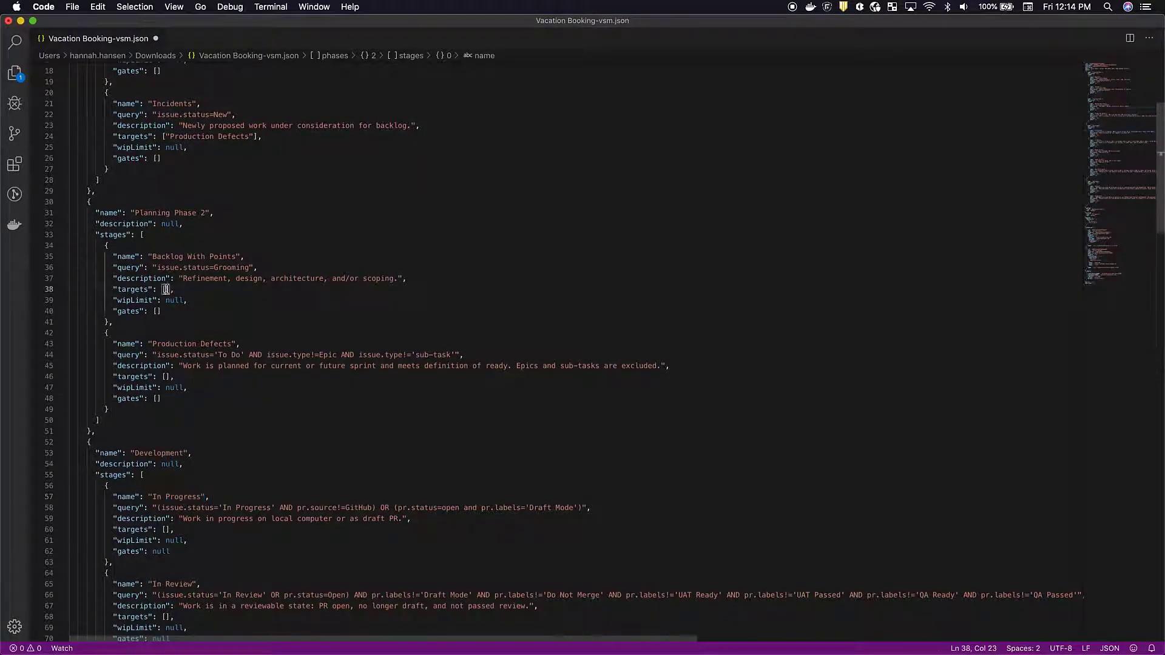
{"action": "key", "text": "super+v"}
{"action": "left_click", "coordinate": [165, 377]}
{"action": "key", "text": "super+v"}
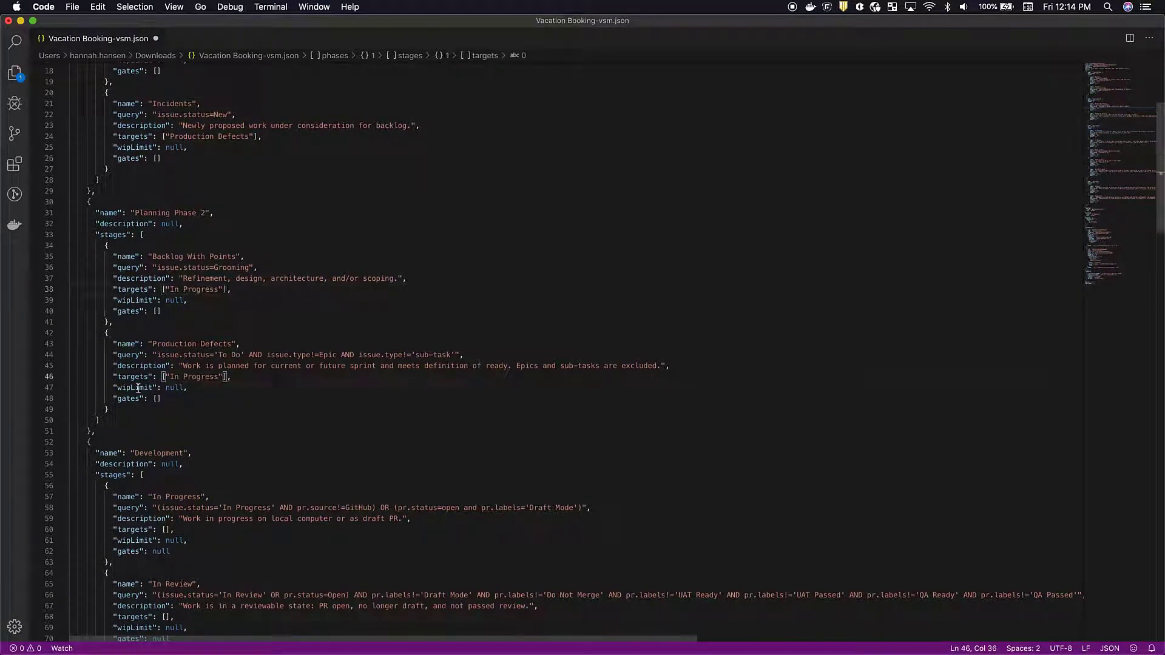
{"action": "key", "text": "super+s"}
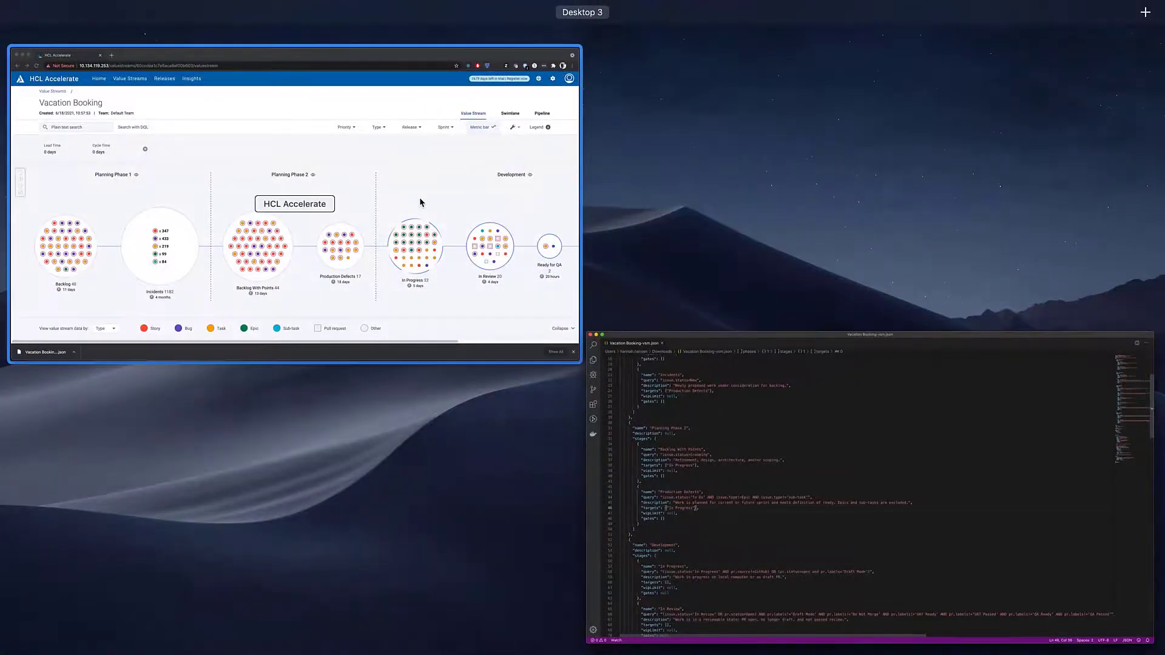
Switch to HCL Accelerate in Chrome and replace the value stream map by uploading the edited Vacation Booking-vsm.json
{"action": "left_click", "coordinate": [421, 203]}
{"action": "left_click", "coordinate": [1029, 180]}
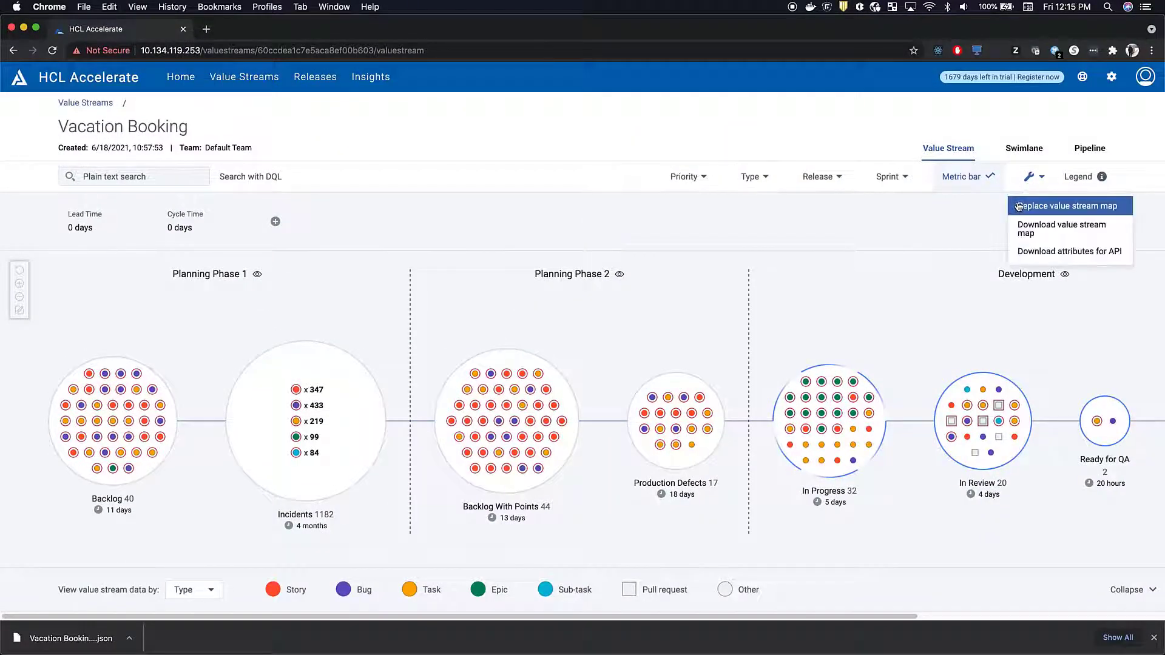
{"action": "left_click", "coordinate": [1068, 202]}
{"action": "left_click", "coordinate": [373, 354]}
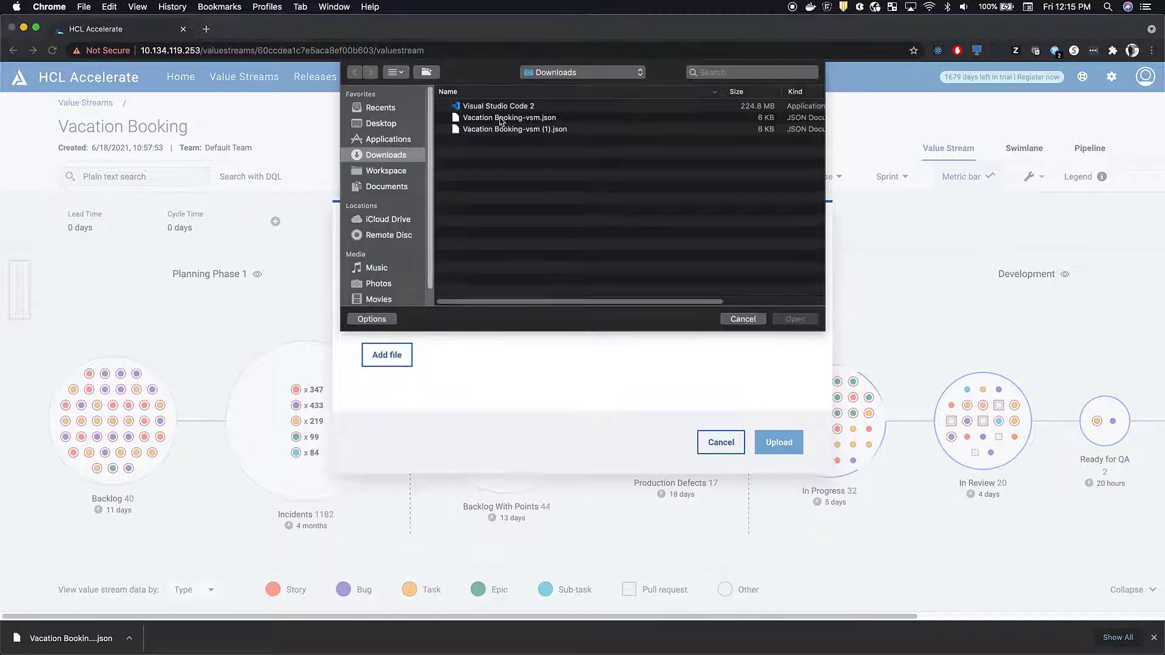
{"action": "double_click", "coordinate": [503, 116]}
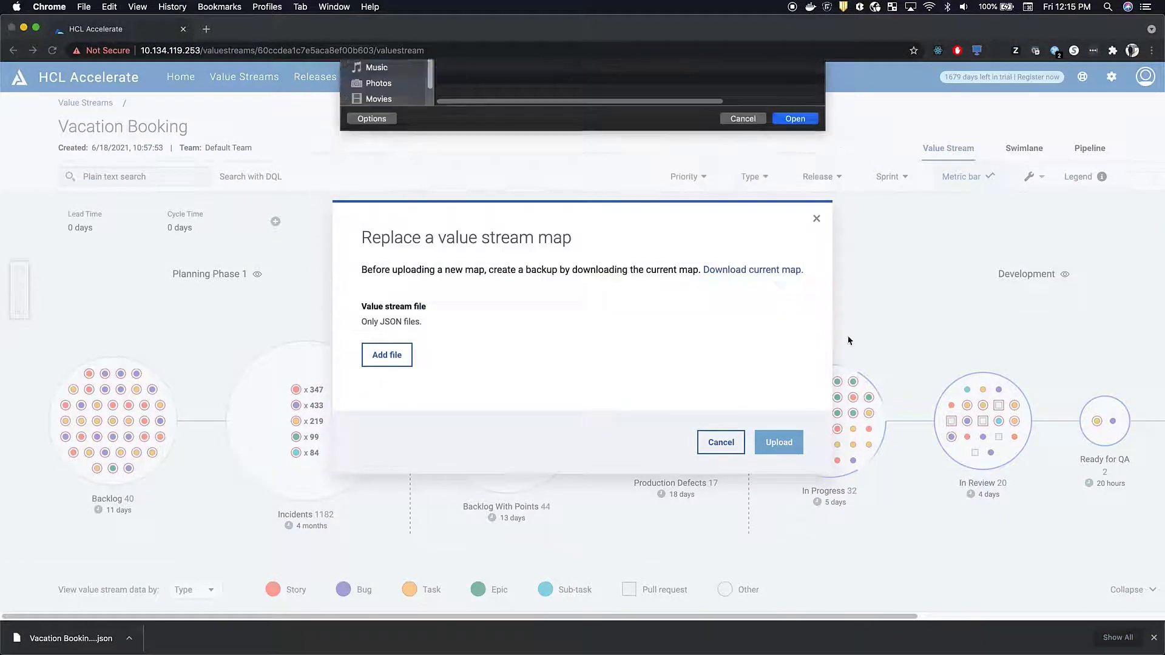
{"action": "left_click", "coordinate": [775, 449]}
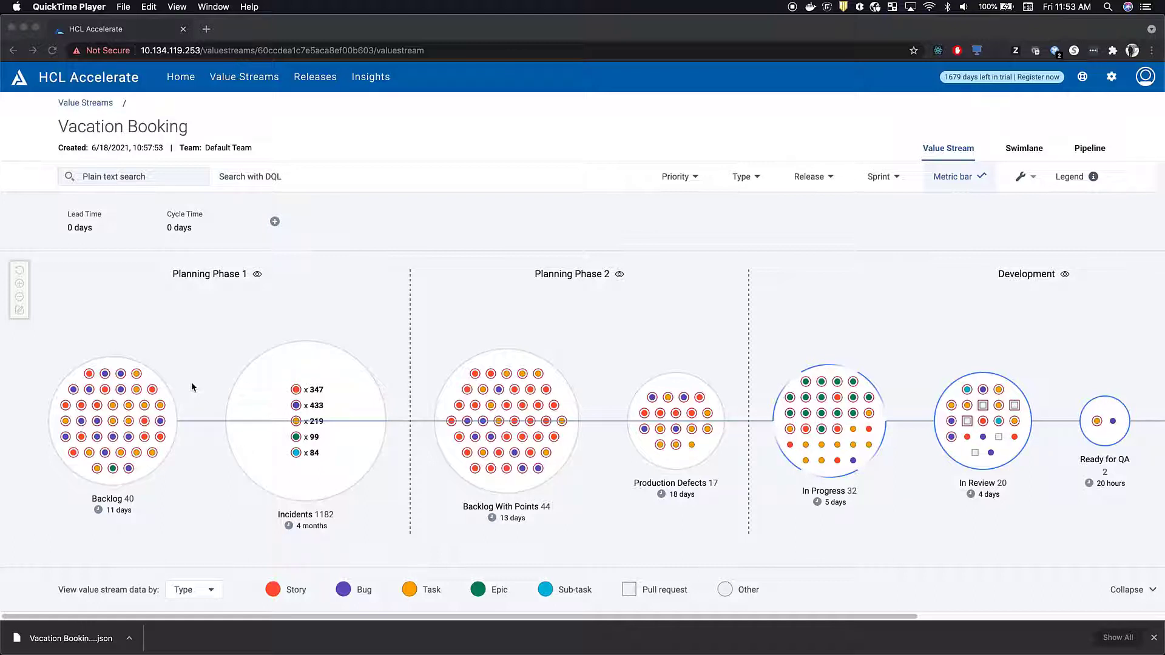
In the map's layout edit mode, raise Backlog and Backlog With Points and lower Incidents and Production Defects to form two parallel paths
{"action": "left_click", "coordinate": [105, 326]}
{"action": "left_click", "coordinate": [20, 297]}
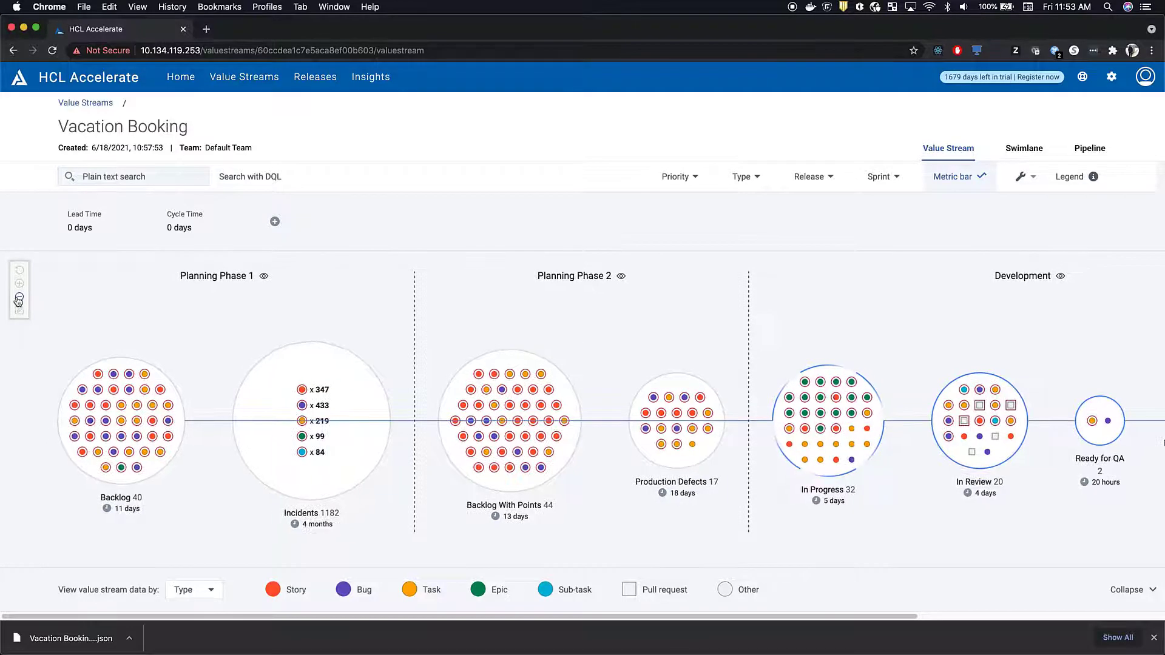
{"action": "left_click", "coordinate": [19, 297]}
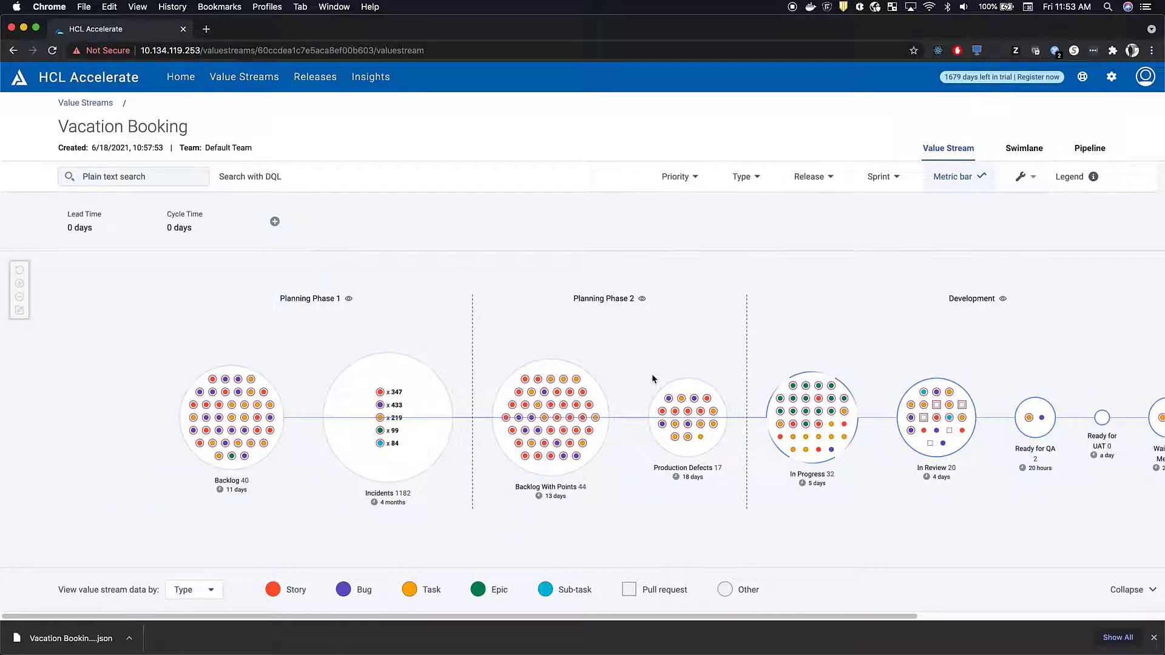
{"action": "left_click_drag", "start_coordinate": [650, 372], "coordinate": [517, 393]}
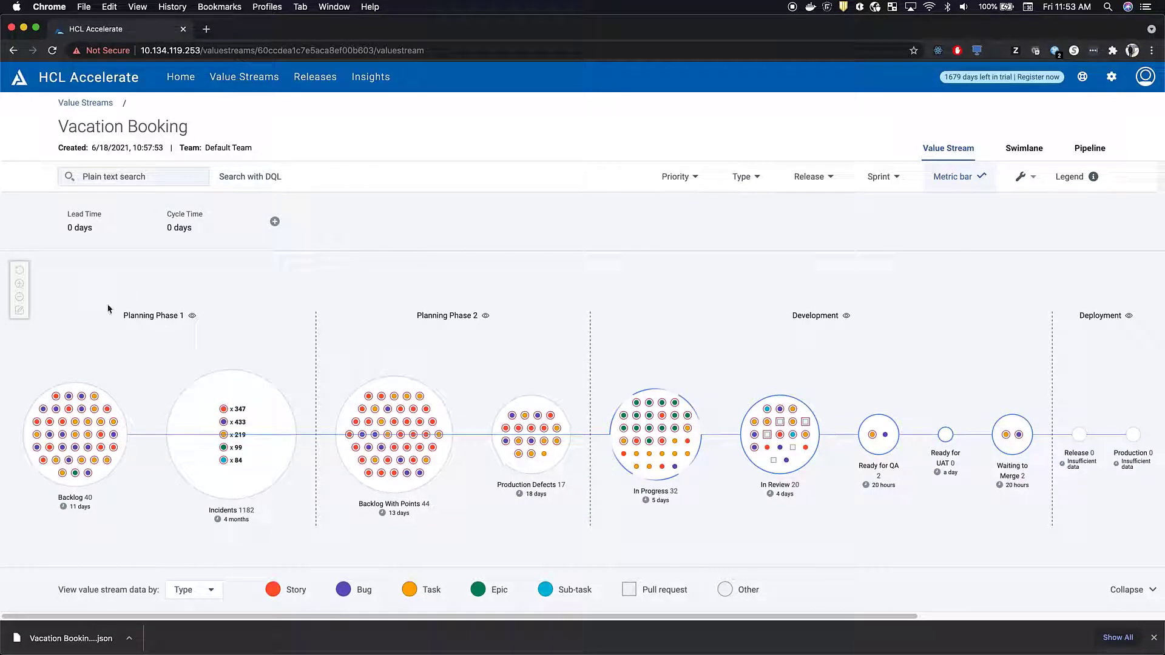
{"action": "left_click", "coordinate": [21, 313]}
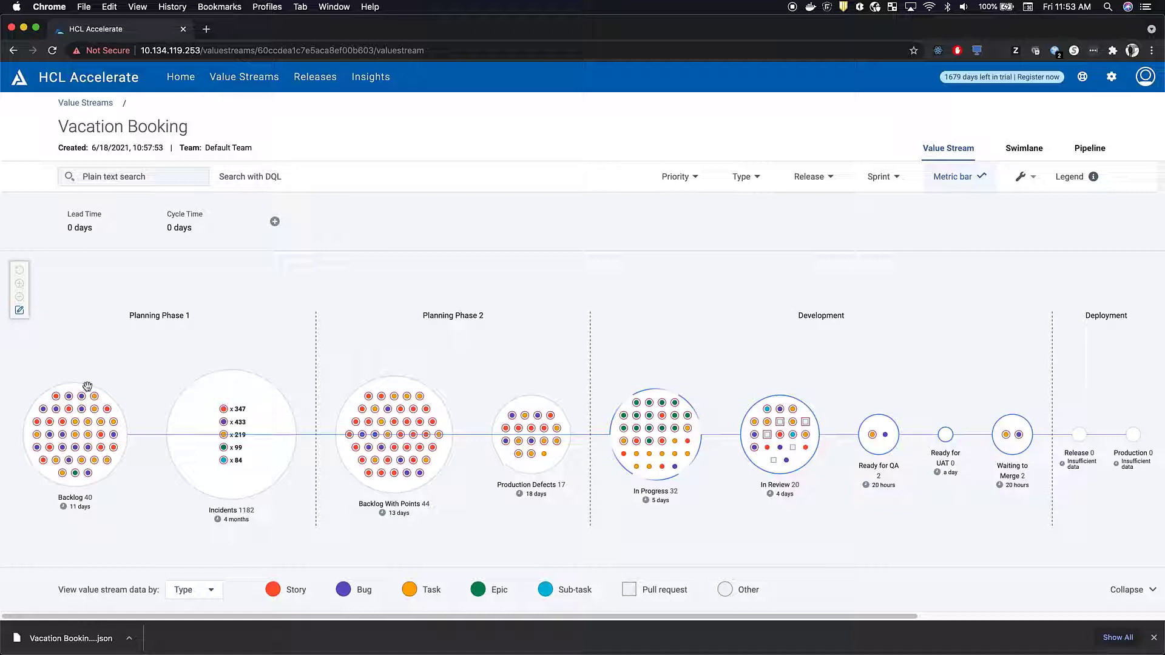
{"action": "left_click_drag", "start_coordinate": [77, 388], "coordinate": [80, 343]}
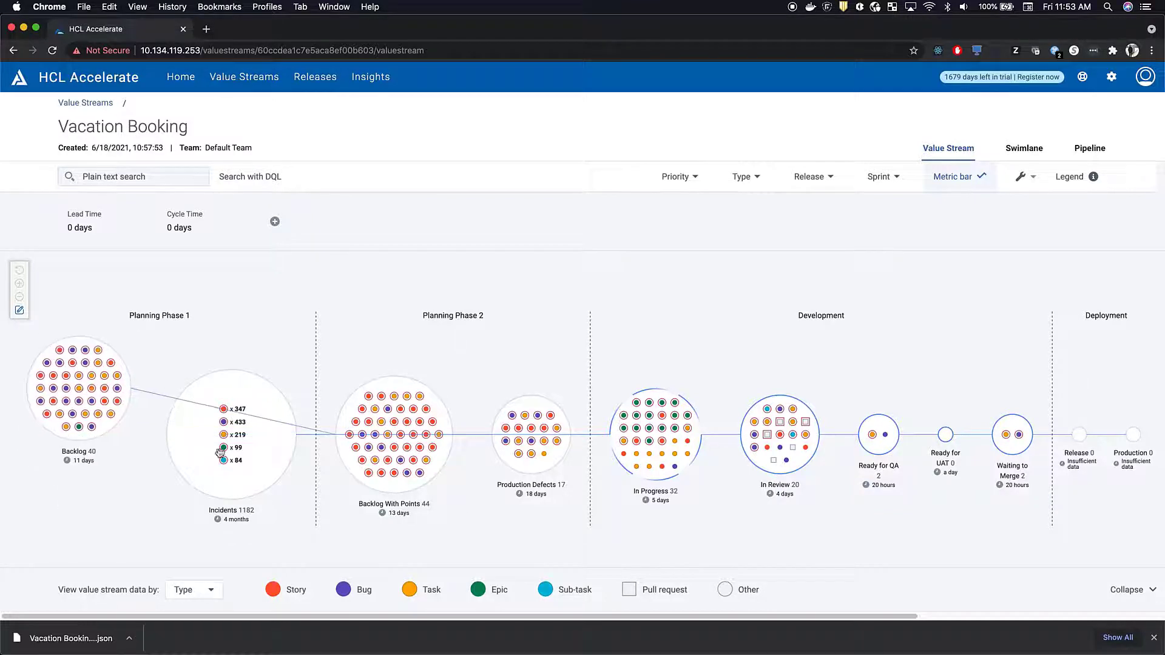
{"action": "left_click_drag", "start_coordinate": [220, 454], "coordinate": [181, 499]}
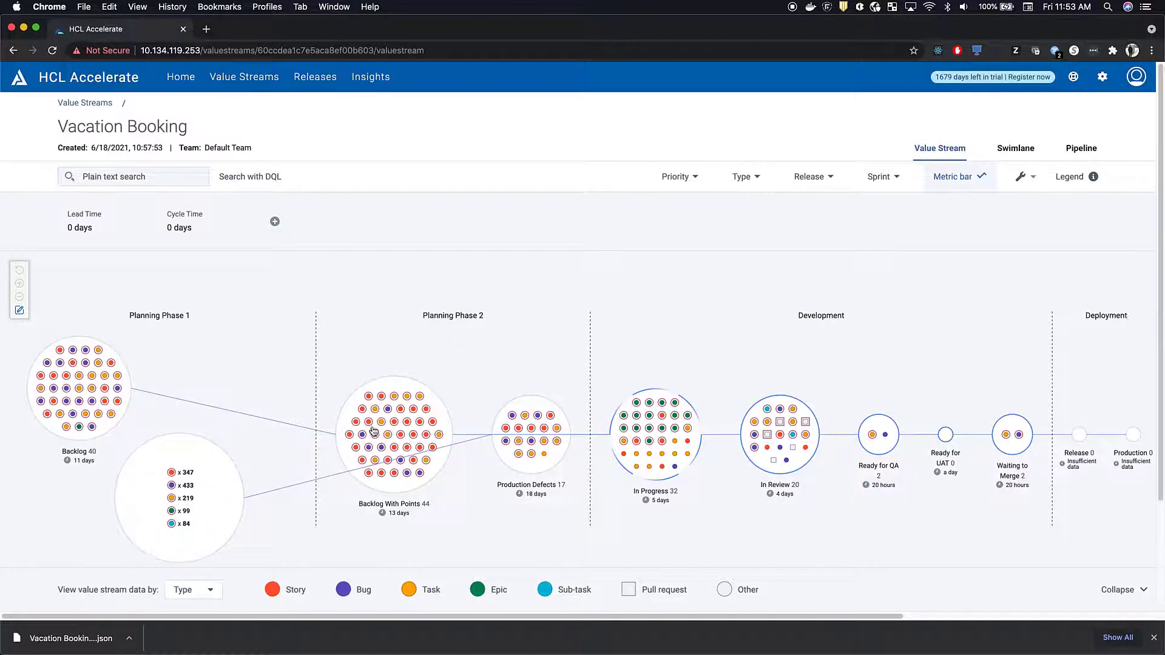
{"action": "left_click_drag", "start_coordinate": [354, 389], "coordinate": [371, 350]}
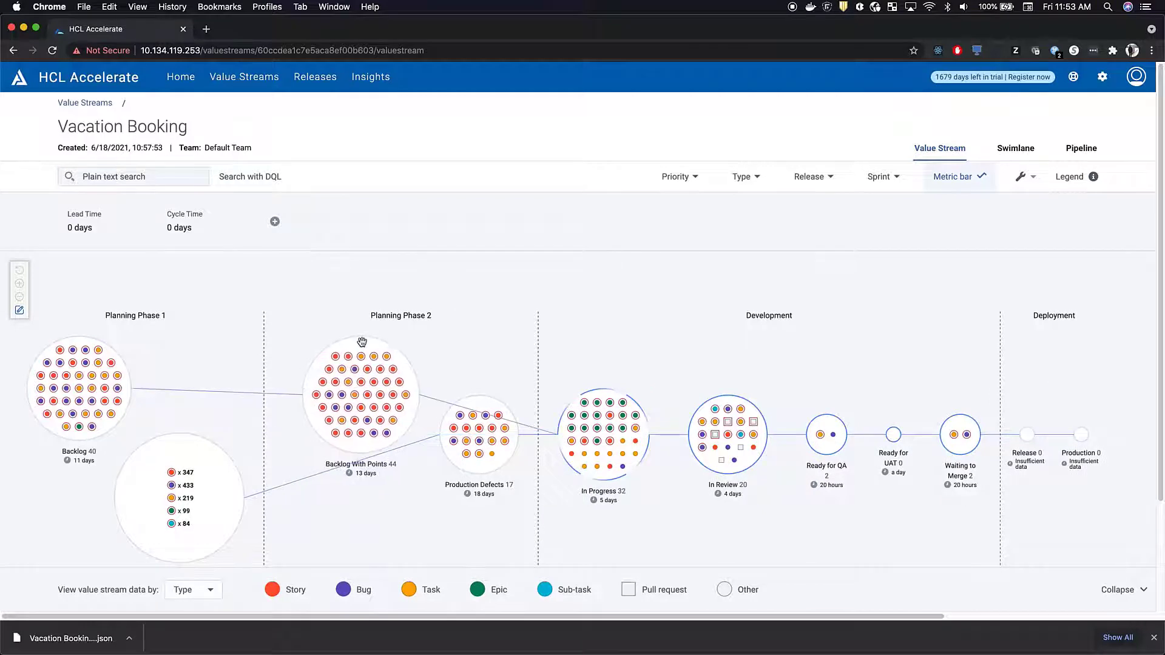
{"action": "left_click_drag", "start_coordinate": [474, 467], "coordinate": [465, 500]}
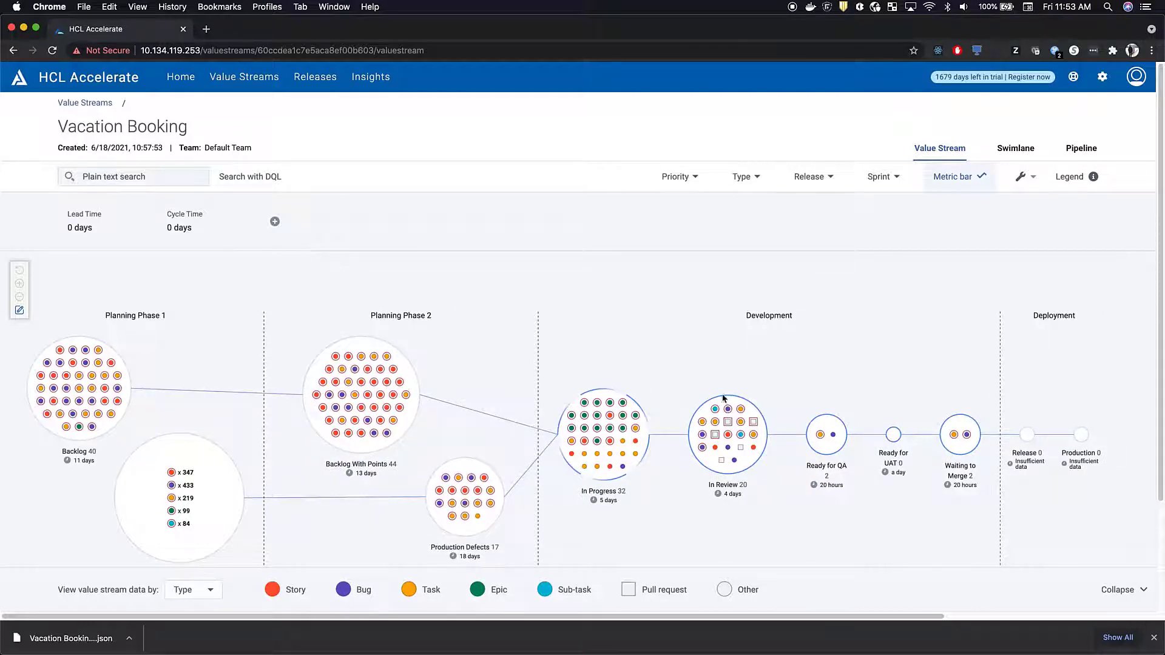
Raise the In Review stage above the line, lower Ready for UAT below it, and leave layout editing
{"action": "left_click_drag", "start_coordinate": [728, 397], "coordinate": [720, 338]}
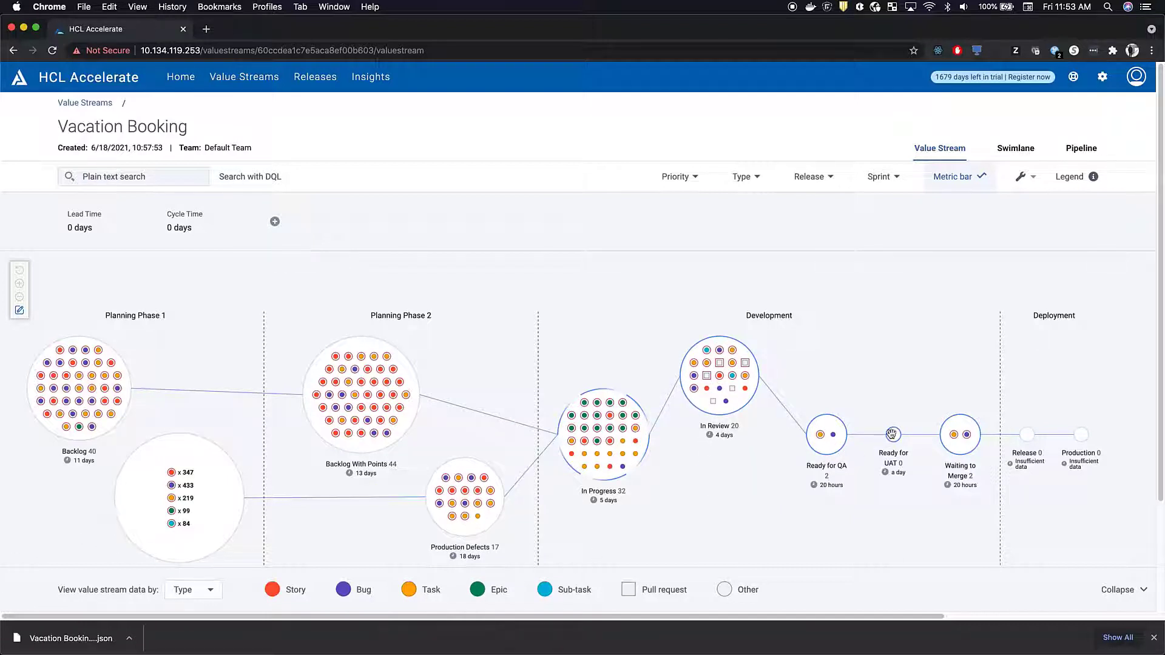
{"action": "left_click_drag", "start_coordinate": [893, 434], "coordinate": [892, 503]}
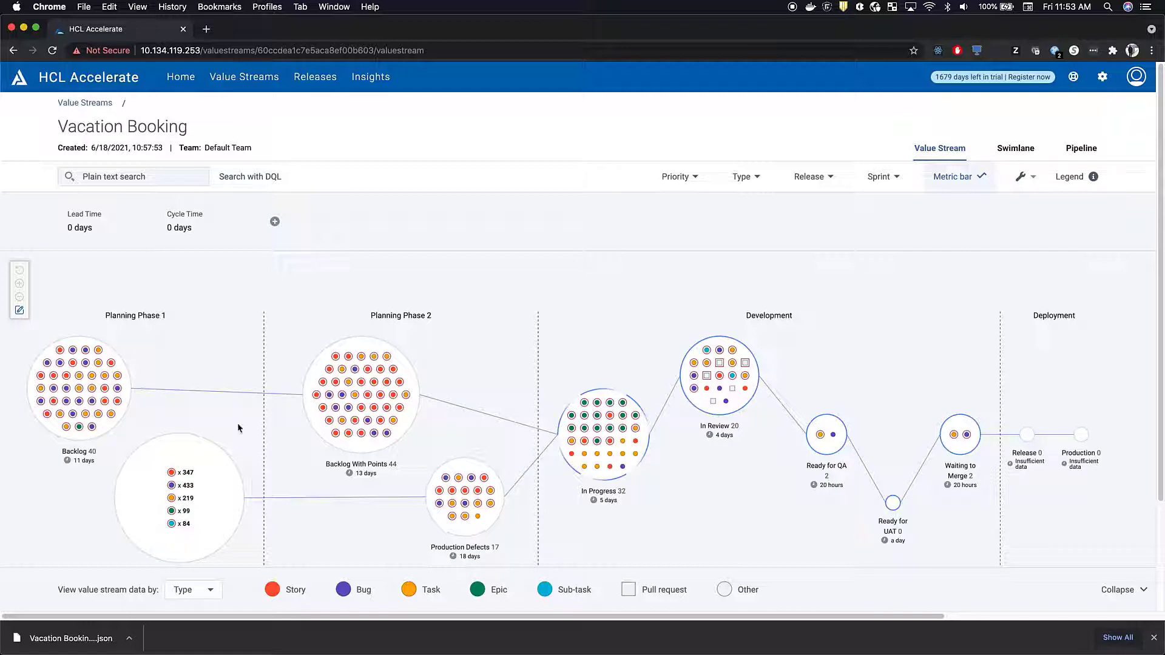
{"action": "left_click", "coordinate": [19, 311]}
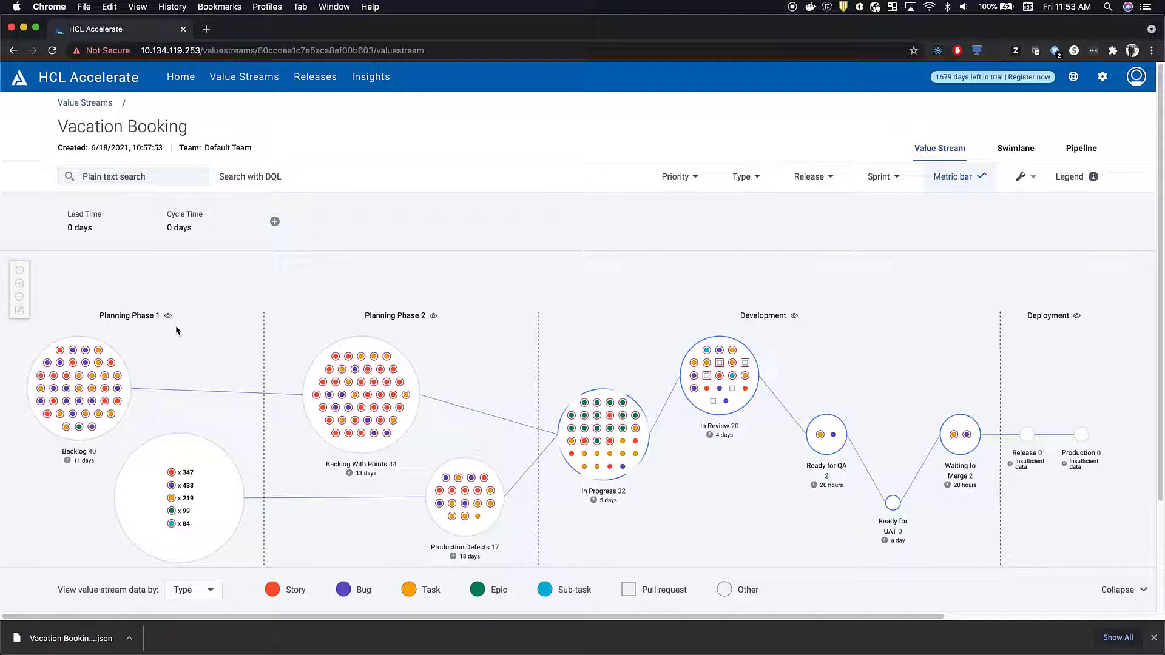
Hide the individual stages of Planning Phase 1 and Planning Phase 2 so each phase collapses into one circle
{"action": "scroll", "coordinate": [176, 458], "scroll_direction": "down", "scroll_amount": 2}
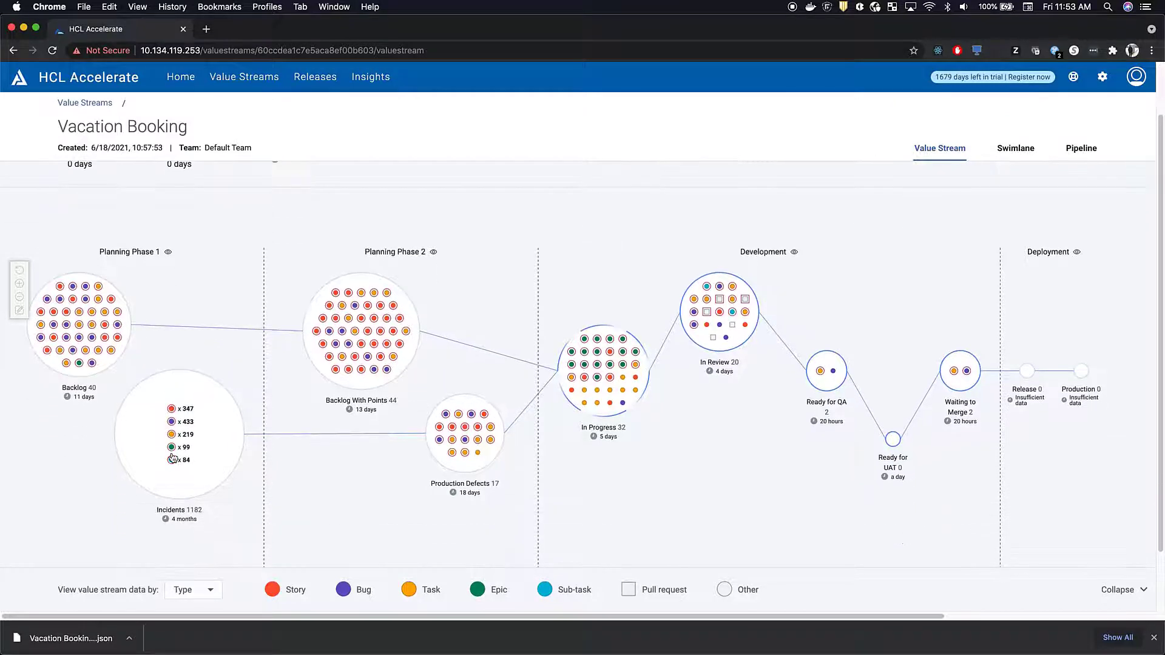
{"action": "left_click", "coordinate": [169, 254]}
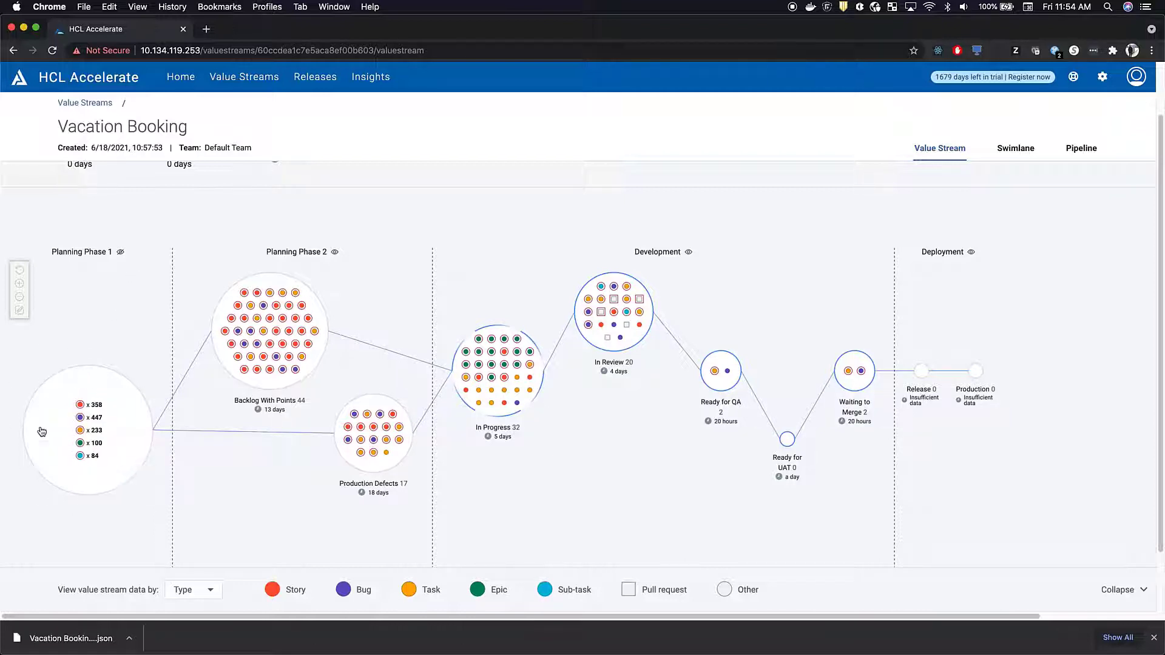
{"action": "left_click", "coordinate": [336, 253]}
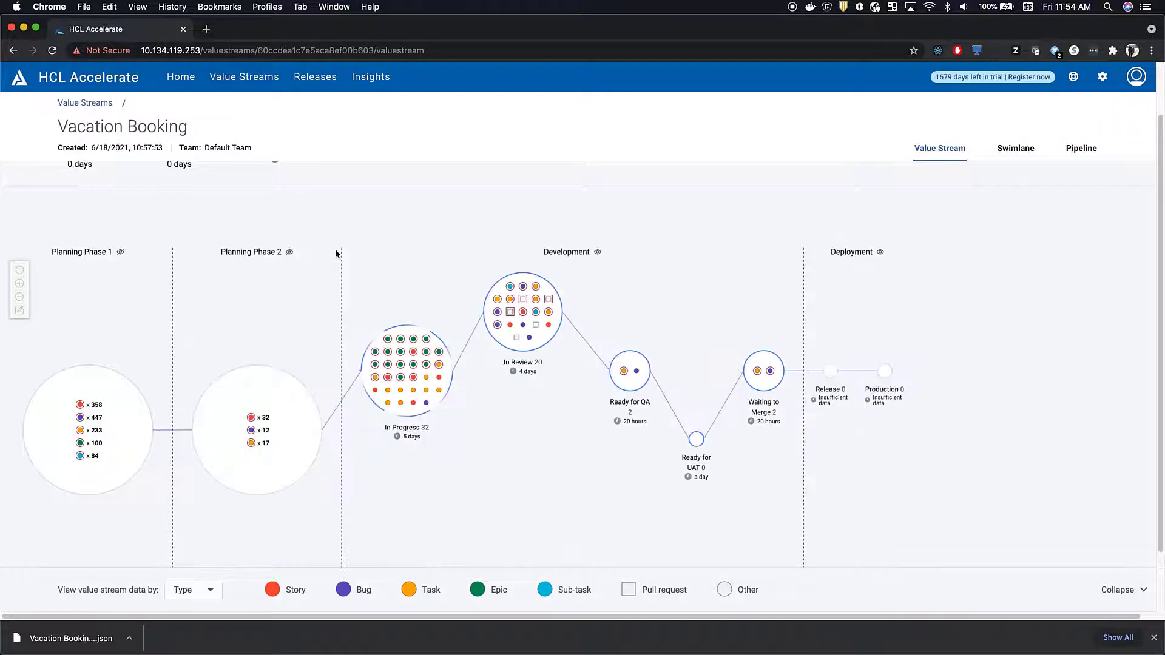
Review the combined Planning Phase 2 issue list, collapse its Backlog With Points group to see Production Defects, and close the list
{"action": "left_click", "coordinate": [296, 403]}
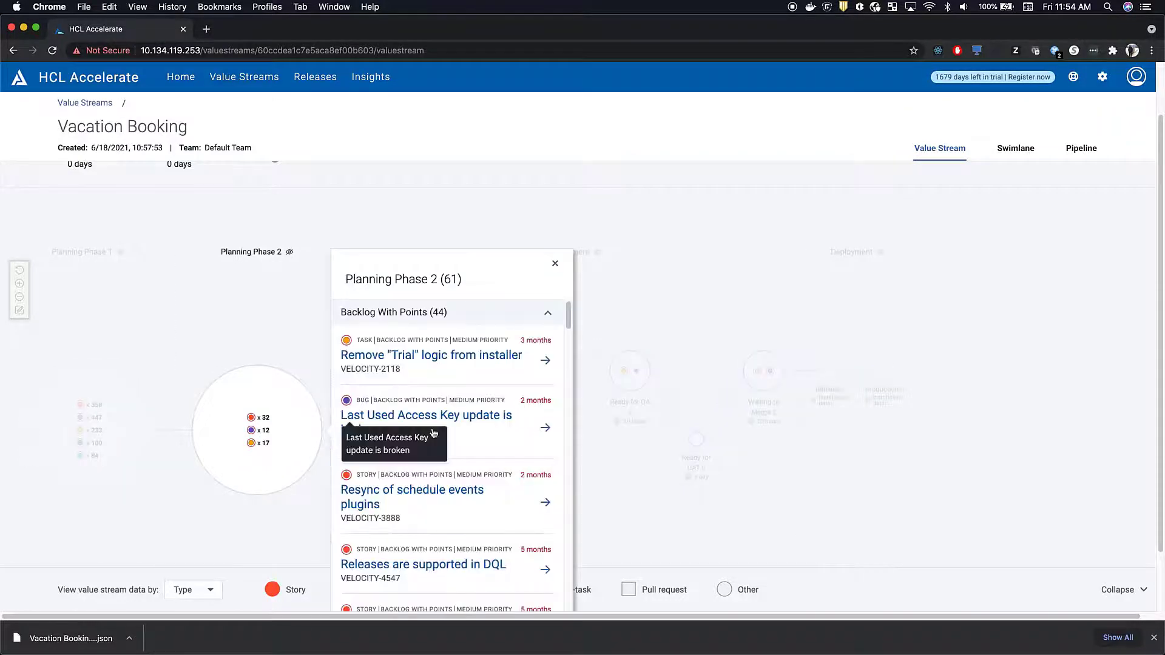
{"action": "scroll", "coordinate": [447, 457], "scroll_direction": "down", "scroll_amount": 5}
{"action": "scroll", "coordinate": [449, 456], "scroll_direction": "up", "scroll_amount": 5}
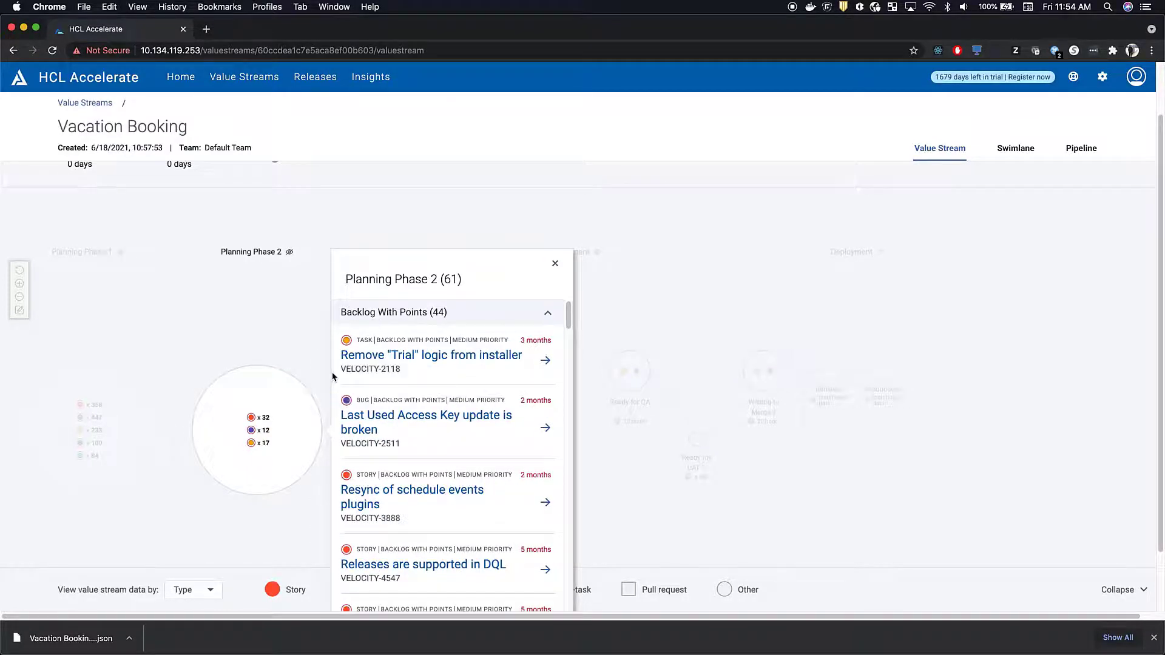
{"action": "scroll", "coordinate": [425, 381], "scroll_direction": "down", "scroll_amount": 2}
{"action": "scroll", "coordinate": [461, 382], "scroll_direction": "down", "scroll_amount": 2}
{"action": "scroll", "coordinate": [502, 382], "scroll_direction": "up", "scroll_amount": 3}
{"action": "left_click", "coordinate": [549, 314]}
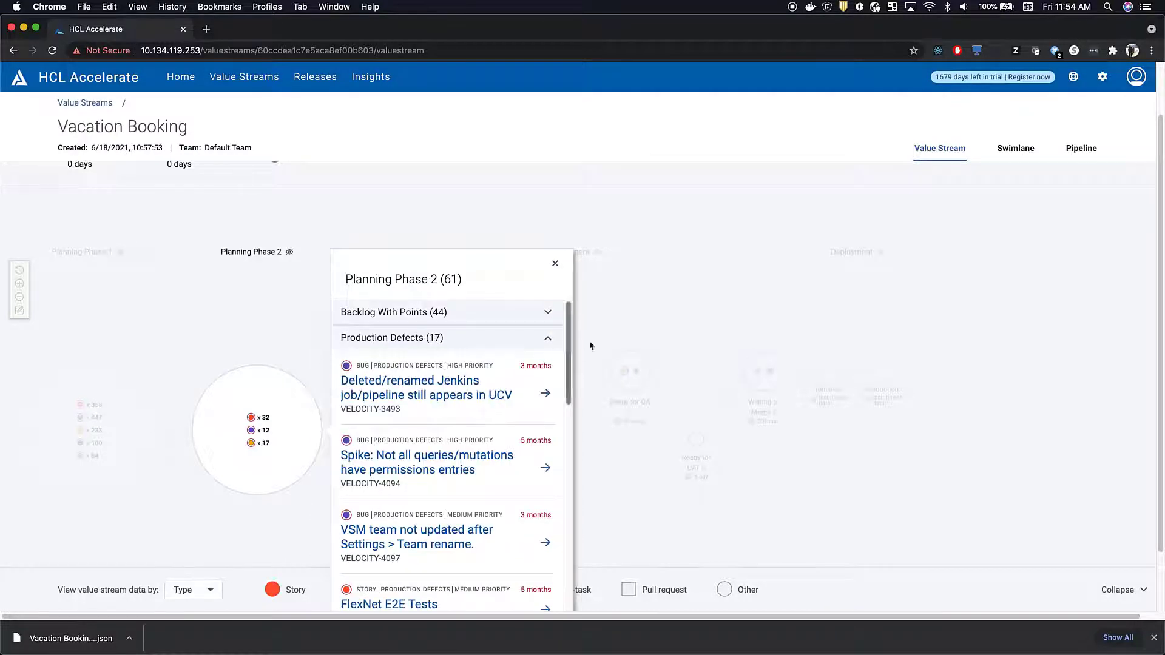
{"action": "left_click", "coordinate": [638, 307]}
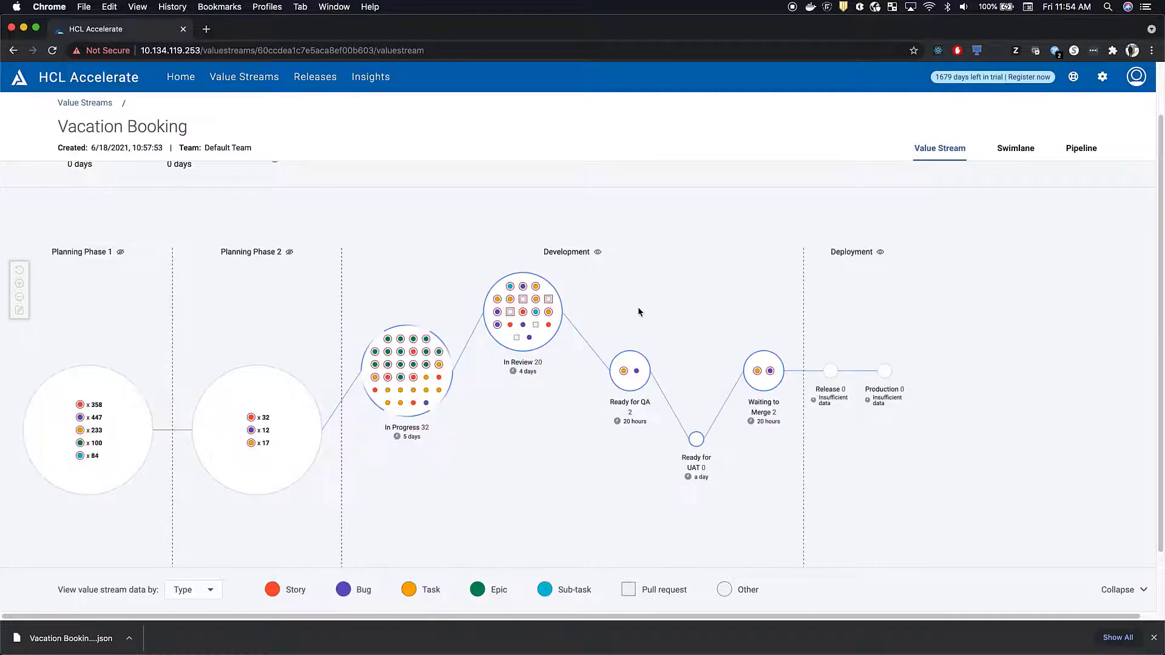
Show the individual stages of Planning Phase 2 and Planning Phase 1 again
{"action": "left_click", "coordinate": [290, 252]}
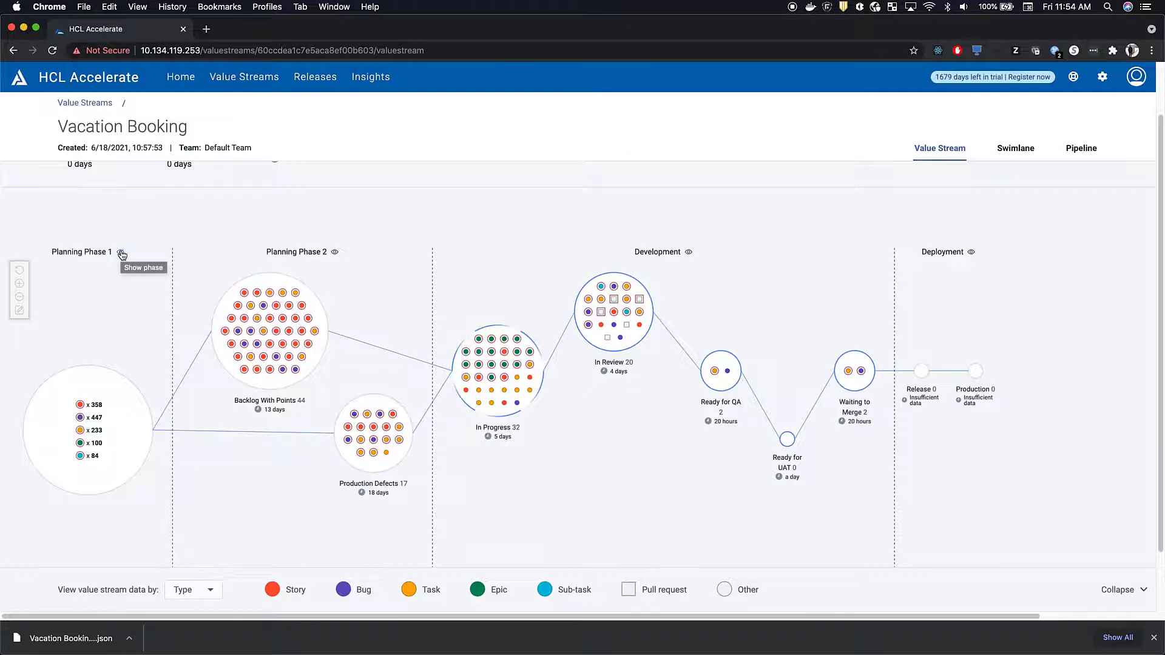
{"action": "left_click", "coordinate": [121, 253]}
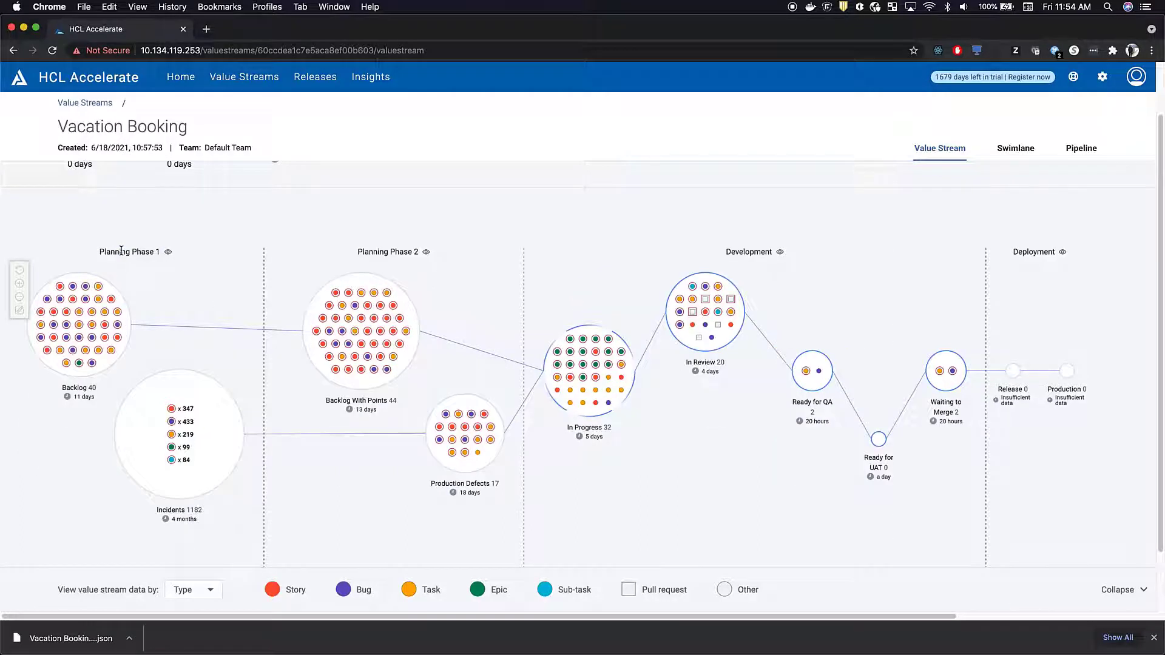